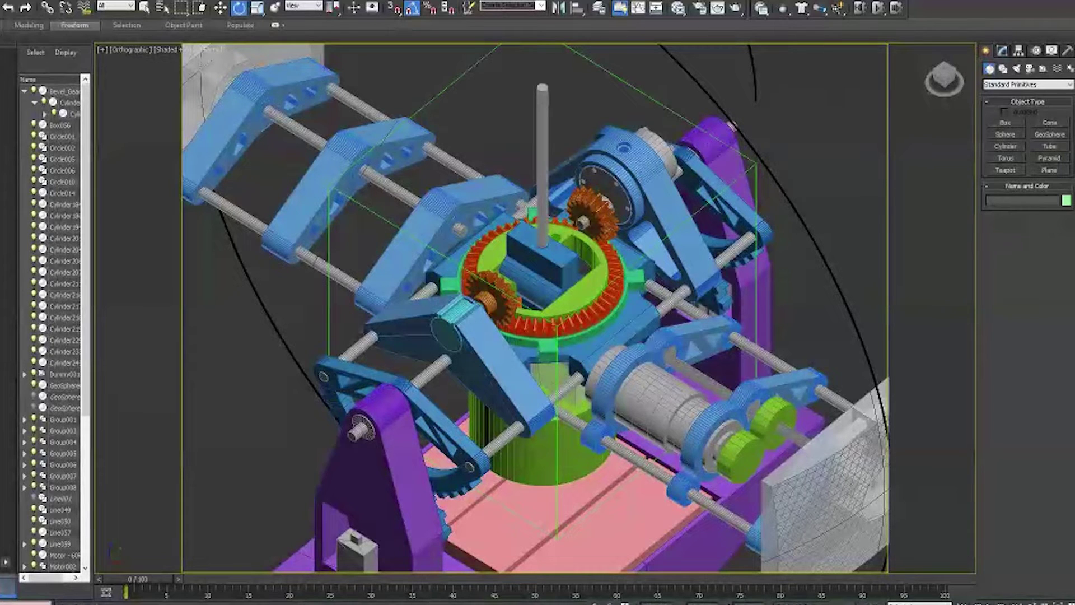
Select the ring bevel gear, drive motor, cyan potentiometer, motor pinion and central head tilt arm in turn to identify the head-movement parts.
{"action": "left_click", "coordinate": [585, 319]}
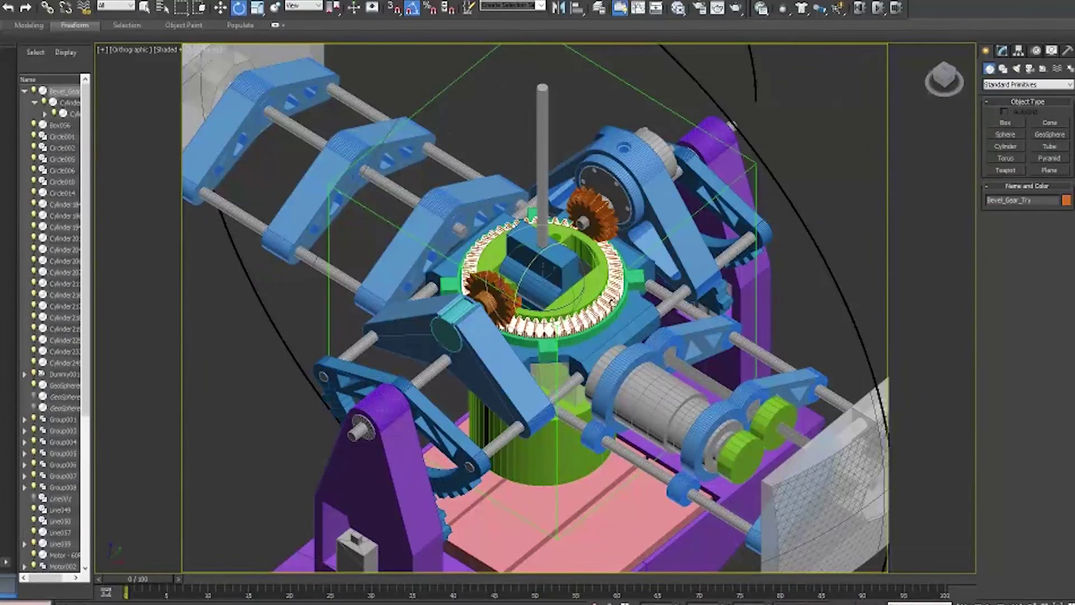
{"action": "left_click", "coordinate": [600, 183]}
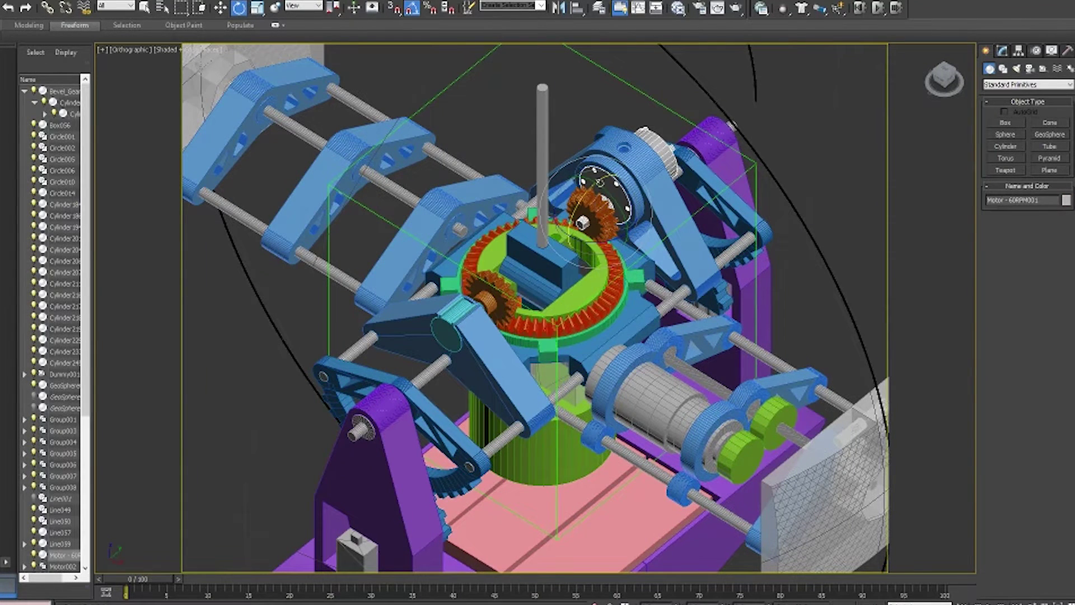
{"action": "left_click", "coordinate": [446, 329]}
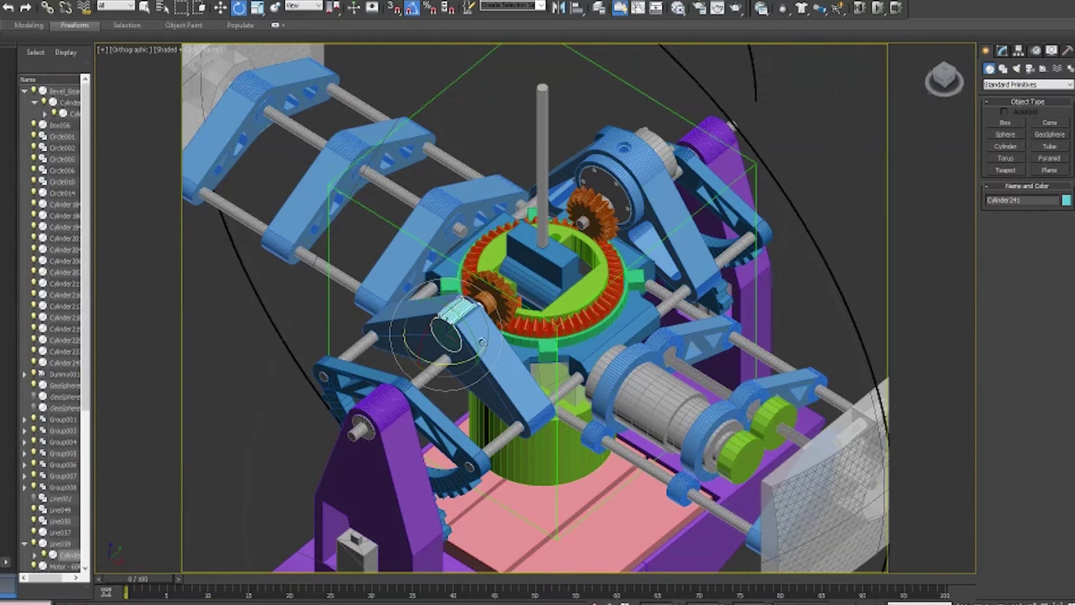
{"action": "left_click", "coordinate": [590, 207]}
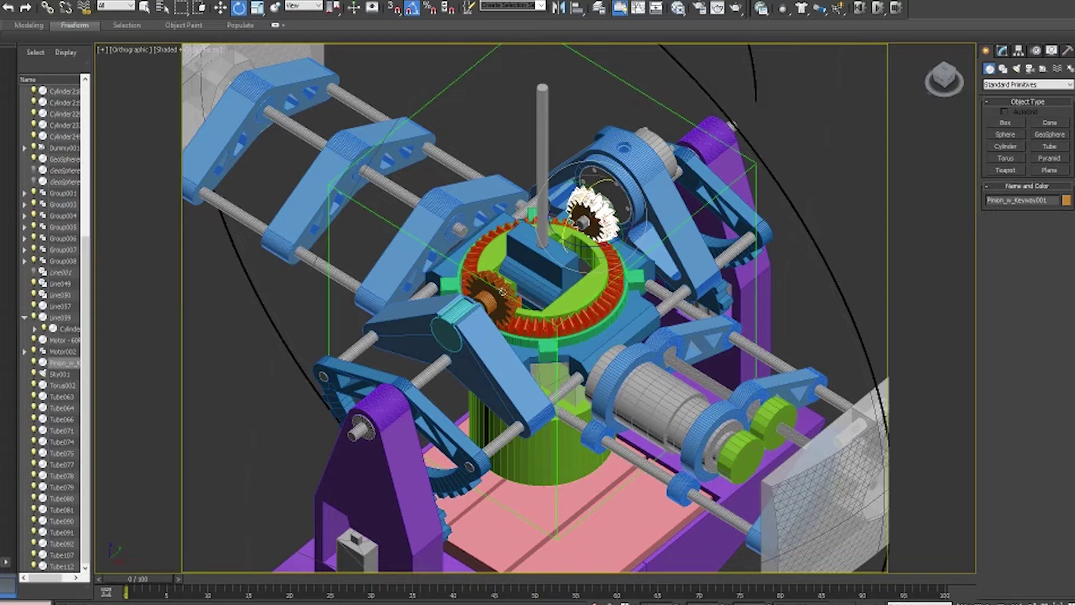
{"action": "left_click", "coordinate": [574, 312]}
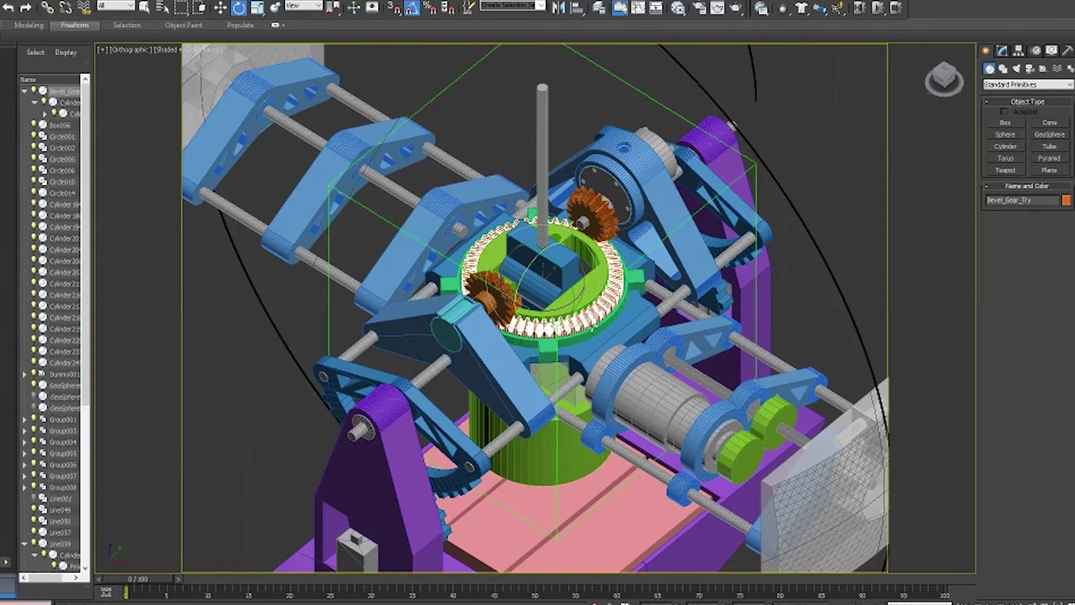
{"action": "mouse_move", "coordinate": [551, 306]}
{"action": "left_mouse_down"}
{"action": "mouse_move", "coordinate": [810, 251]}
{"action": "mouse_move", "coordinate": [549, 297]}
{"action": "left_mouse_up"}
{"action": "left_click", "coordinate": [546, 272]}
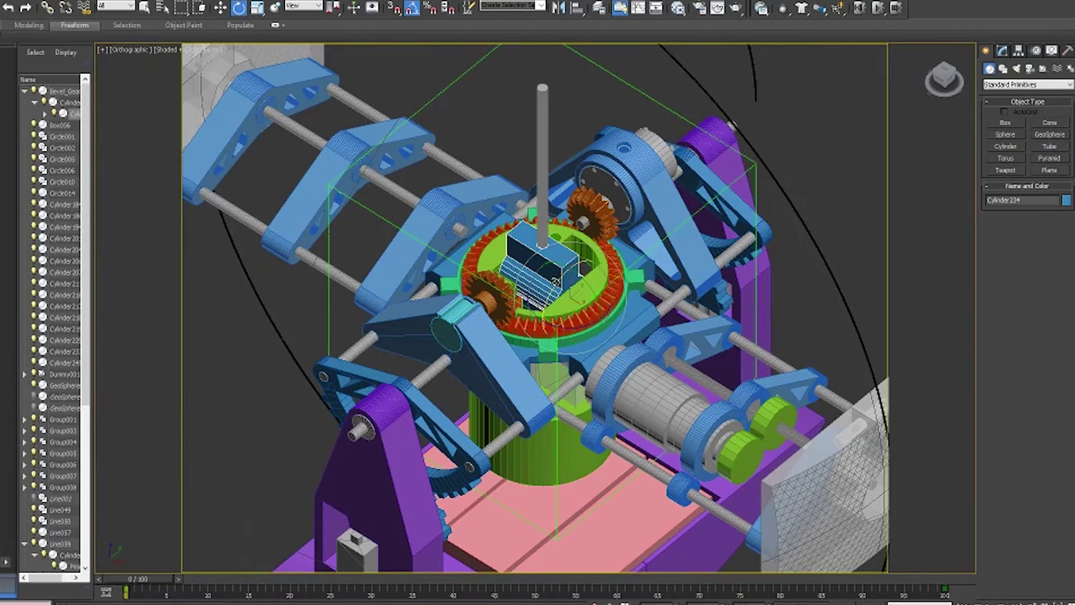
{"action": "mouse_move", "coordinate": [545, 273]}
{"action": "left_mouse_down"}
{"action": "mouse_move", "coordinate": [559, 259]}
{"action": "mouse_move", "coordinate": [549, 269]}
{"action": "mouse_move", "coordinate": [561, 286]}
{"action": "left_mouse_up"}
Examine the whole drive assembly inside the sphere outline from the front and from other angles.
{"action": "middle_click_drag", "start_coordinate": [561, 286], "coordinate": [686, 308], "text": "alt"}
{"action": "scroll", "coordinate": [558, 341], "scroll_direction": "down", "scroll_amount": 5}
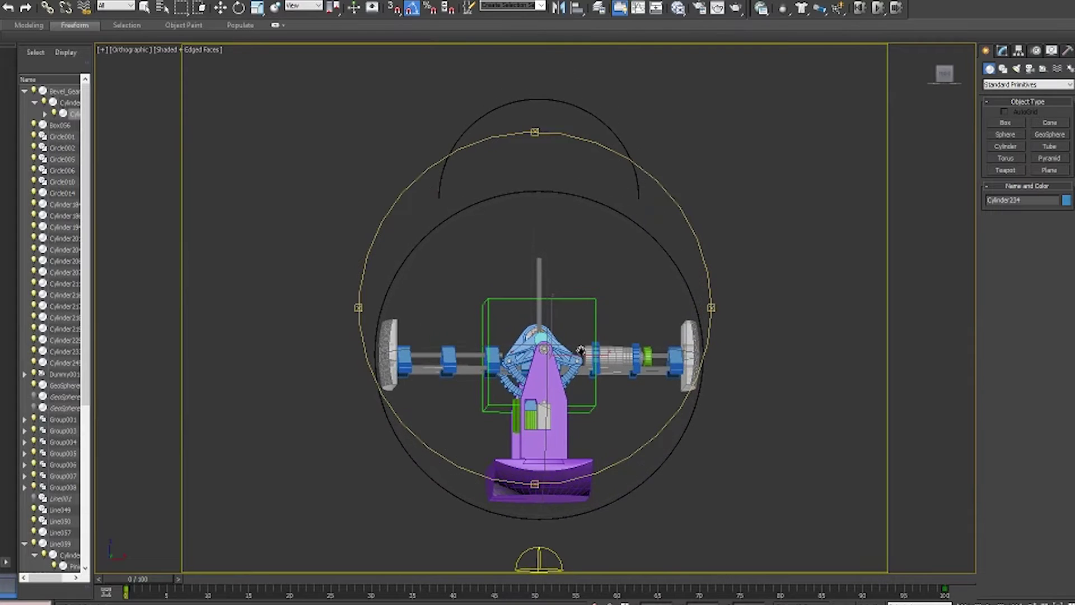
{"action": "left_click", "coordinate": [944, 74]}
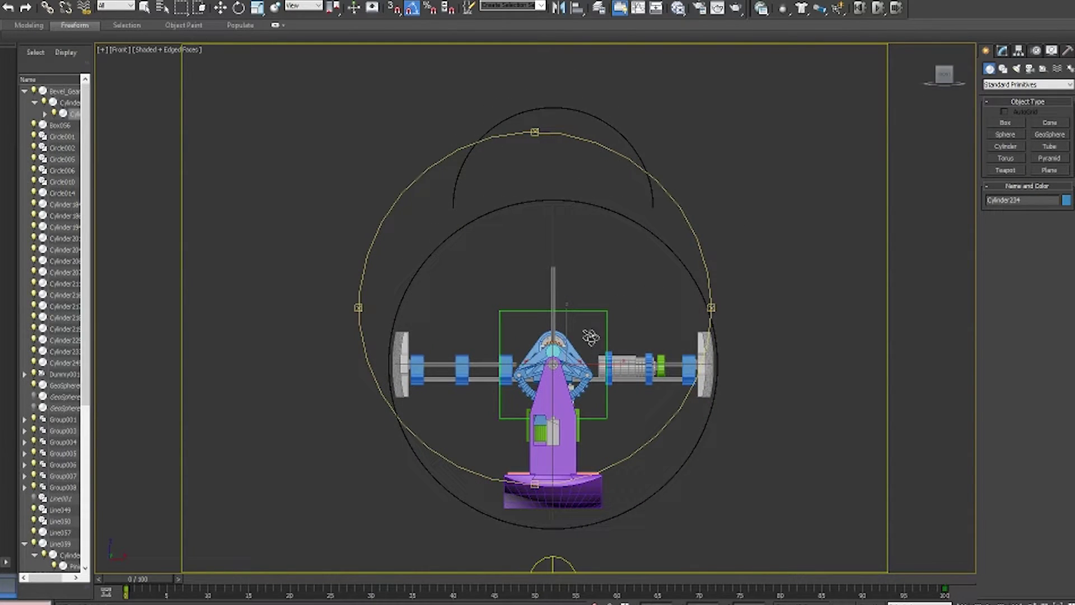
{"action": "middle_click_drag", "start_coordinate": [590, 337], "coordinate": [562, 248], "text": "alt"}
{"action": "scroll", "coordinate": [563, 275], "scroll_direction": "up", "scroll_amount": 5}
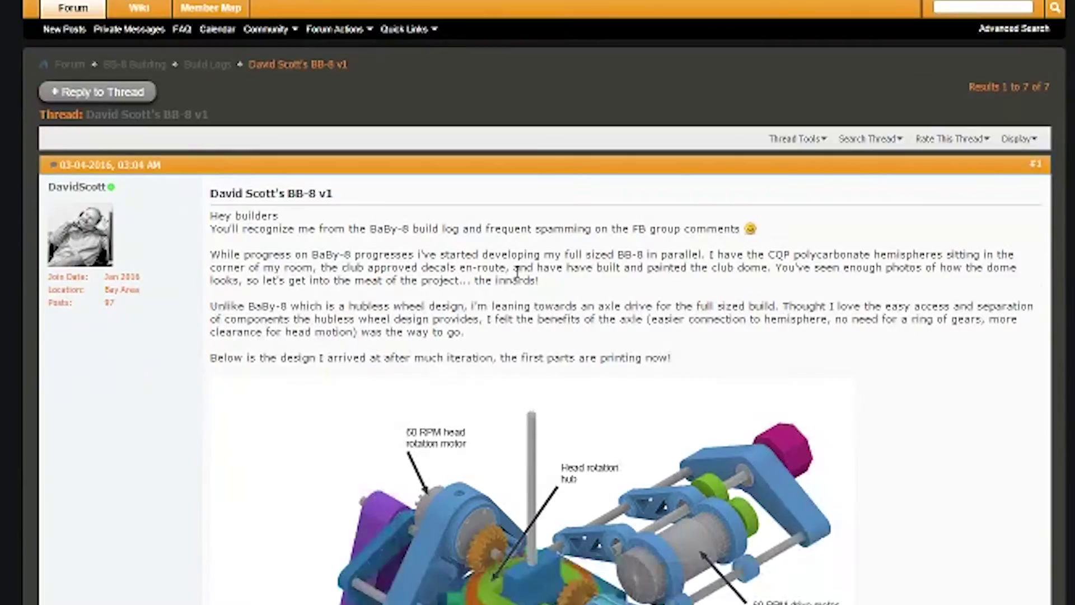
Switch to the BB-8 build log forum thread and find the passage and link about the 3D simulation of the head movement.
{"action": "scroll", "coordinate": [649, 219], "scroll_direction": "down", "scroll_amount": 15}
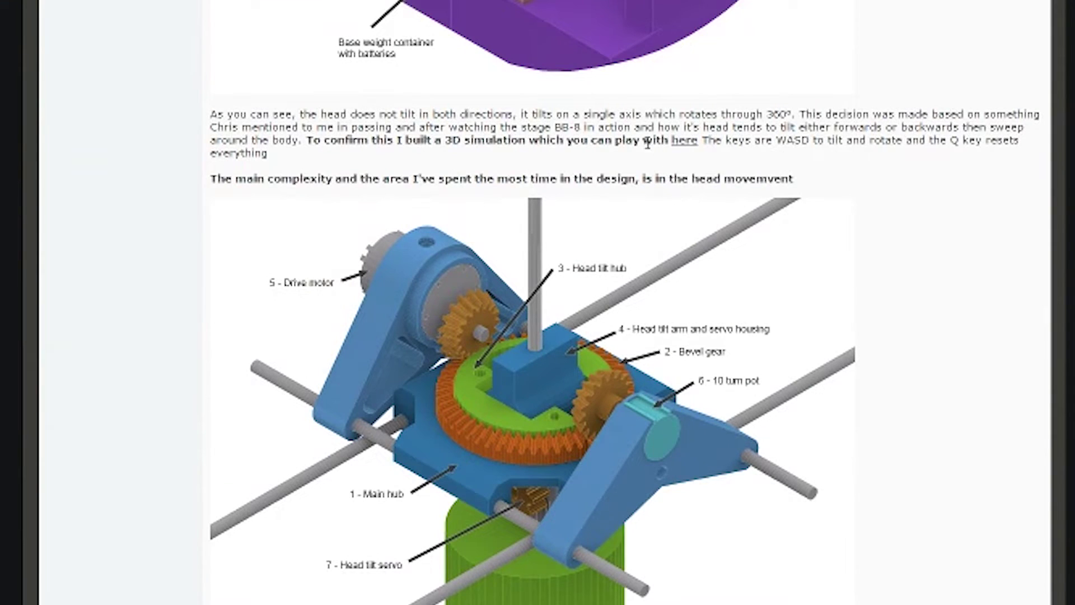
{"action": "left_click_drag", "start_coordinate": [616, 140], "coordinate": [750, 140]}
{"action": "left_click", "coordinate": [626, 176]}
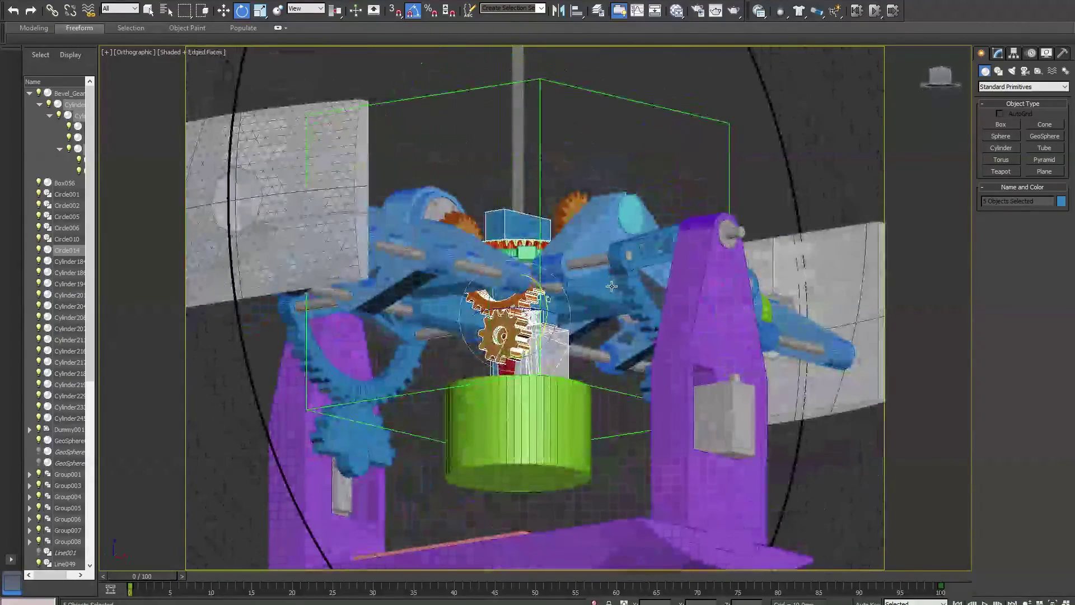
Isolate the head tilt arm, green hub ring, servo and tilt gears from the rest of the assembly and view them around.
{"action": "key", "text": "alt+q"}
{"action": "left_click", "coordinate": [644, 361]}
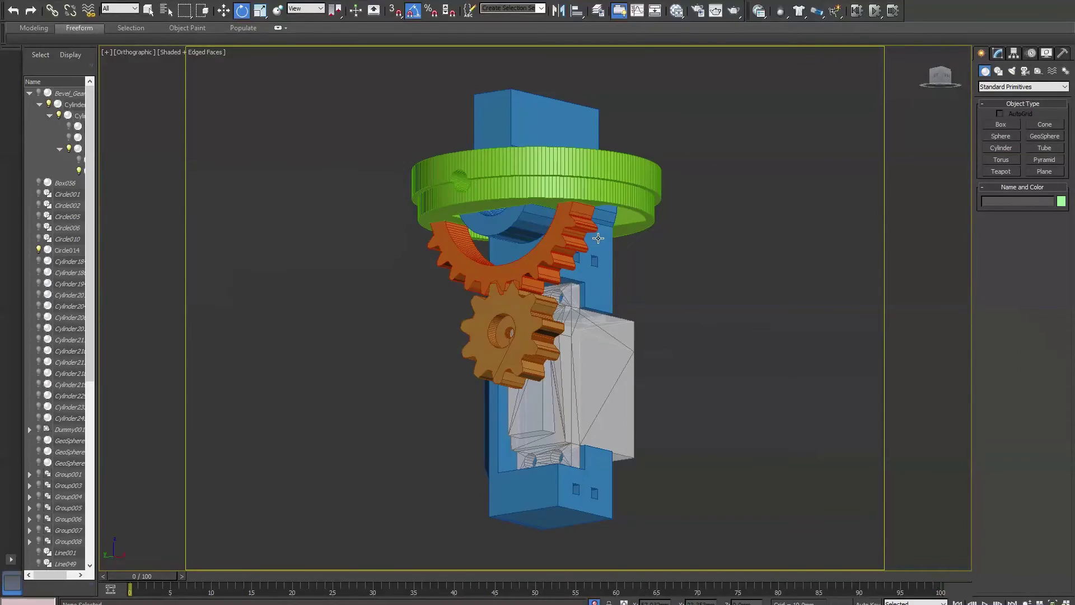
{"action": "left_click", "coordinate": [563, 185]}
{"action": "middle_click_drag", "start_coordinate": [688, 246], "coordinate": [609, 324], "text": "alt"}
{"action": "middle_click_drag", "start_coordinate": [563, 287], "coordinate": [464, 259], "text": "alt"}
Move the orange half-ring gear sideways out of the green hub ring to examine its shape and mounting holes.
{"action": "left_click", "coordinate": [463, 259]}
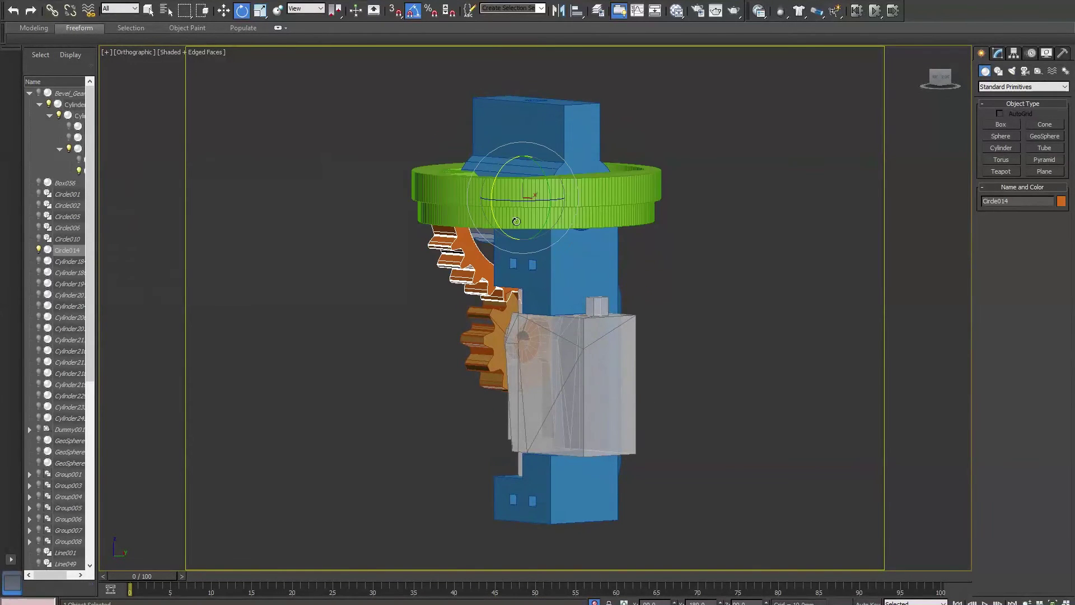
{"action": "right_click", "coordinate": [515, 220]}
{"action": "left_click", "coordinate": [529, 221]}
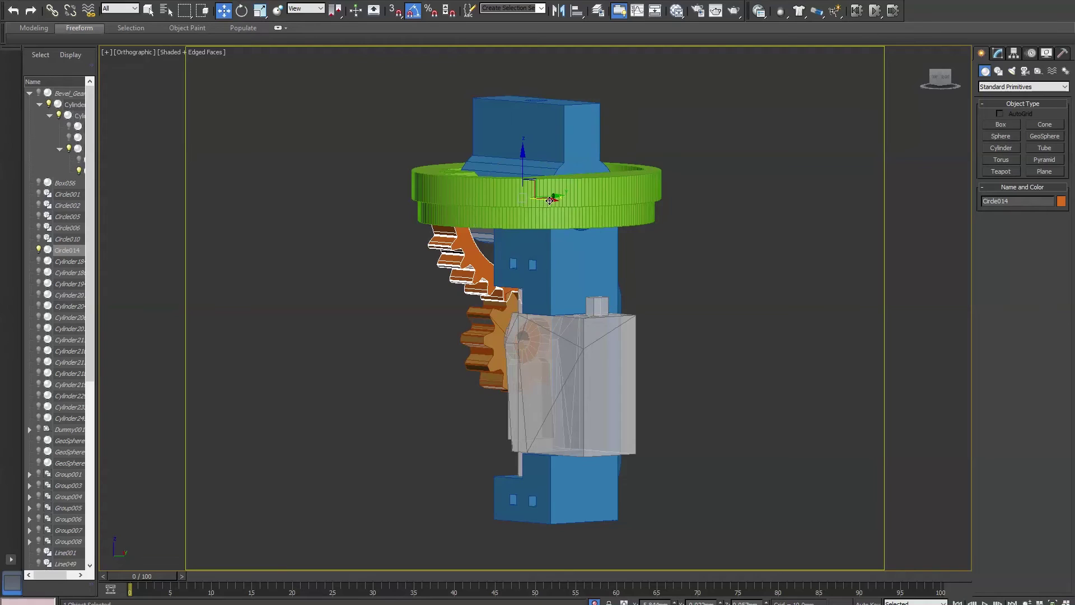
{"action": "left_click_drag", "start_coordinate": [549, 200], "coordinate": [413, 187]}
{"action": "middle_click_drag", "start_coordinate": [413, 187], "coordinate": [399, 277], "text": "alt"}
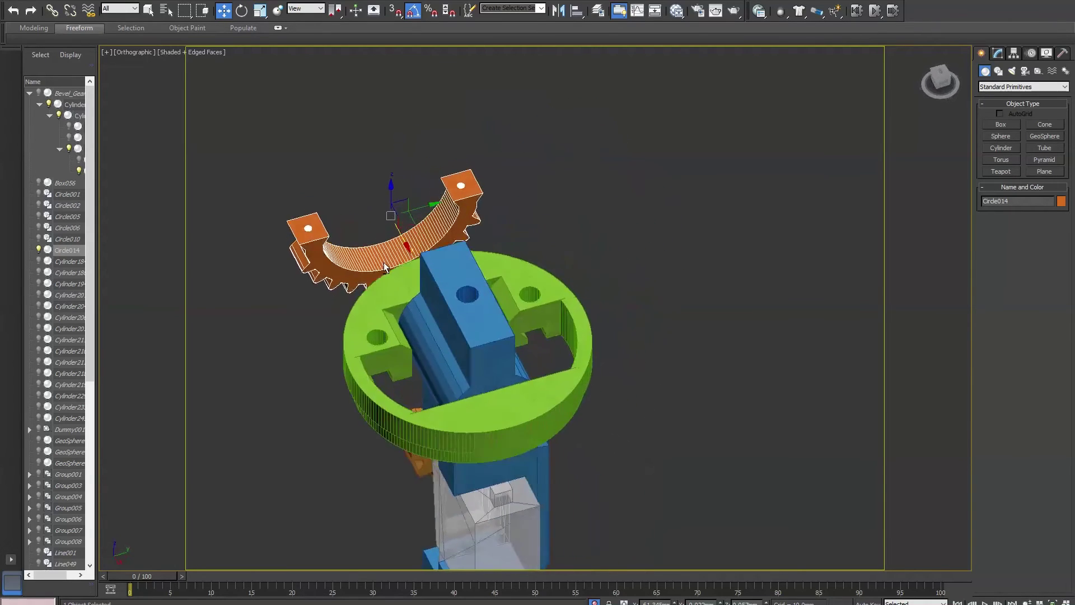
{"action": "middle_click_drag", "start_coordinate": [384, 262], "coordinate": [522, 201], "text": "alt"}
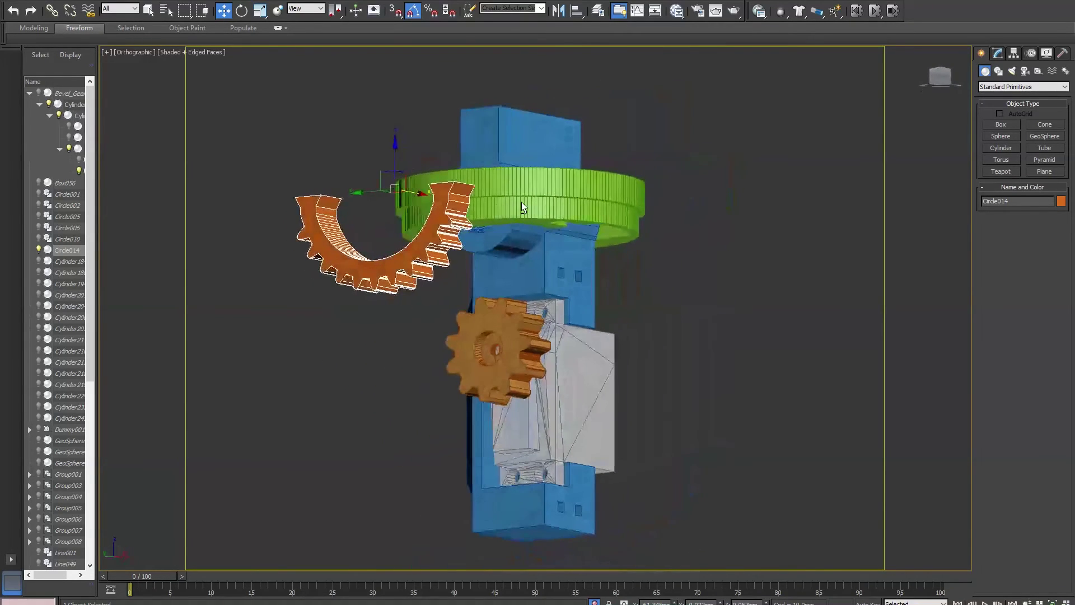
{"action": "middle_click_drag", "start_coordinate": [653, 302], "coordinate": [619, 324], "text": "alt"}
Rotate the blue head tilt arm with its servo and pinion 40 degrees about the X axis inside the green hub ring.
{"action": "right_click", "coordinate": [566, 278]}
{"action": "left_click", "coordinate": [615, 289]}
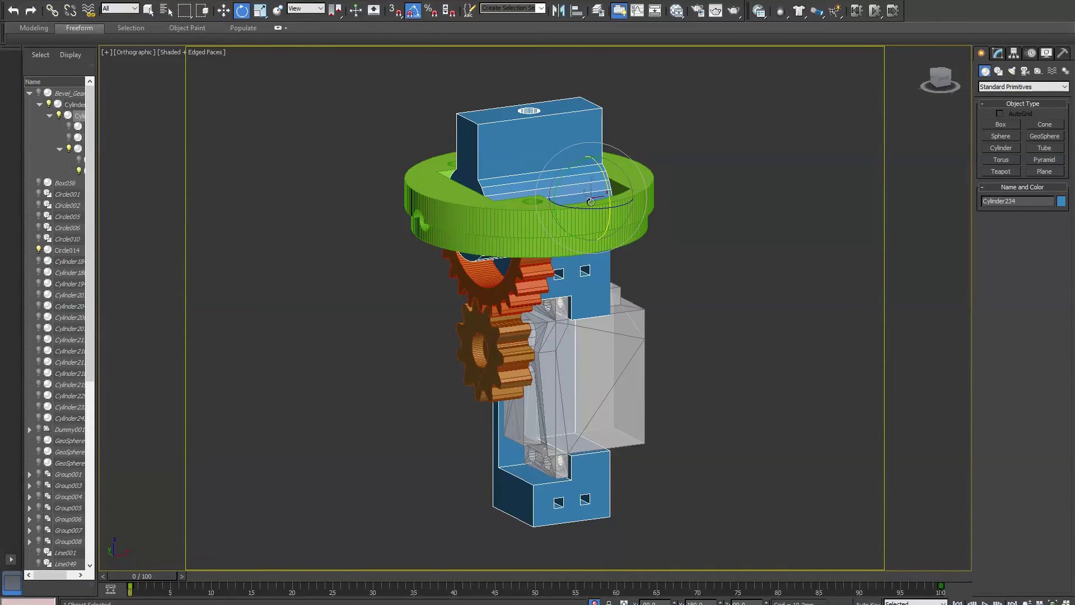
{"action": "left_click_drag", "start_coordinate": [607, 235], "coordinate": [597, 215]}
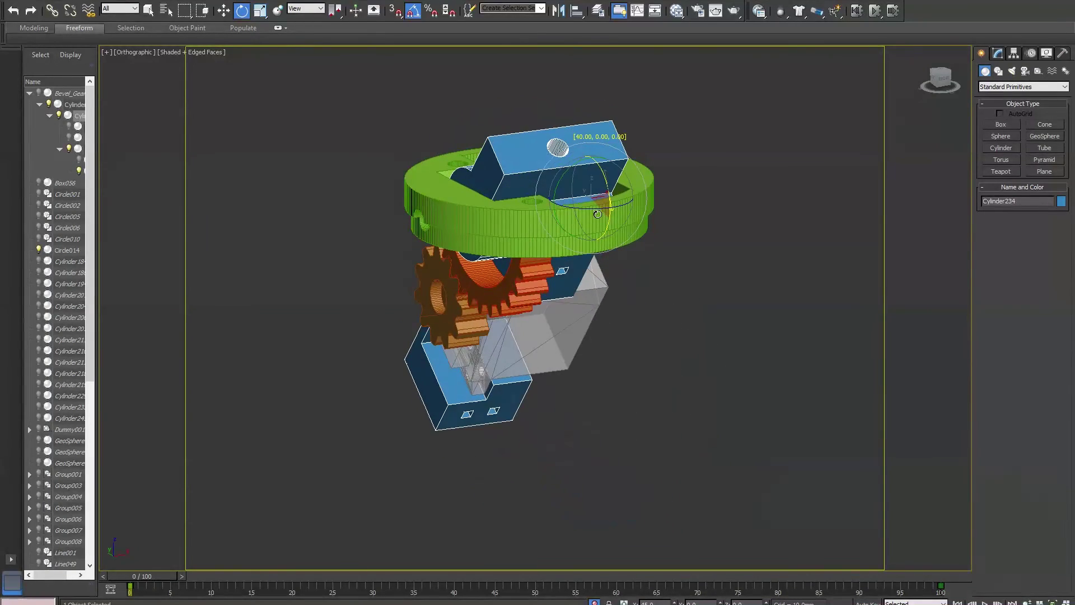
{"action": "middle_click_drag", "start_coordinate": [531, 239], "coordinate": [611, 213], "text": "alt"}
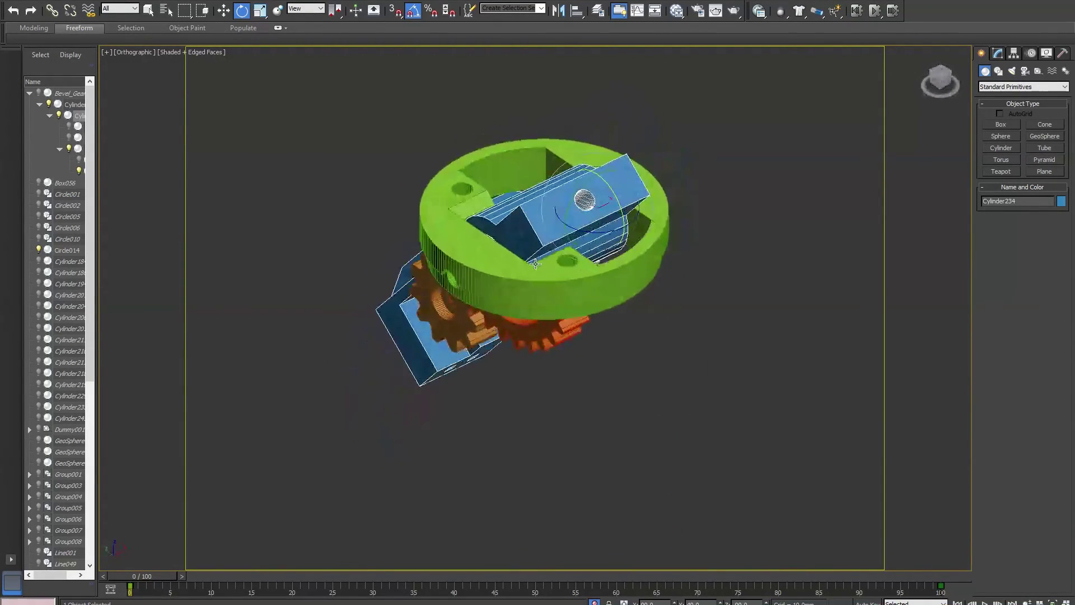